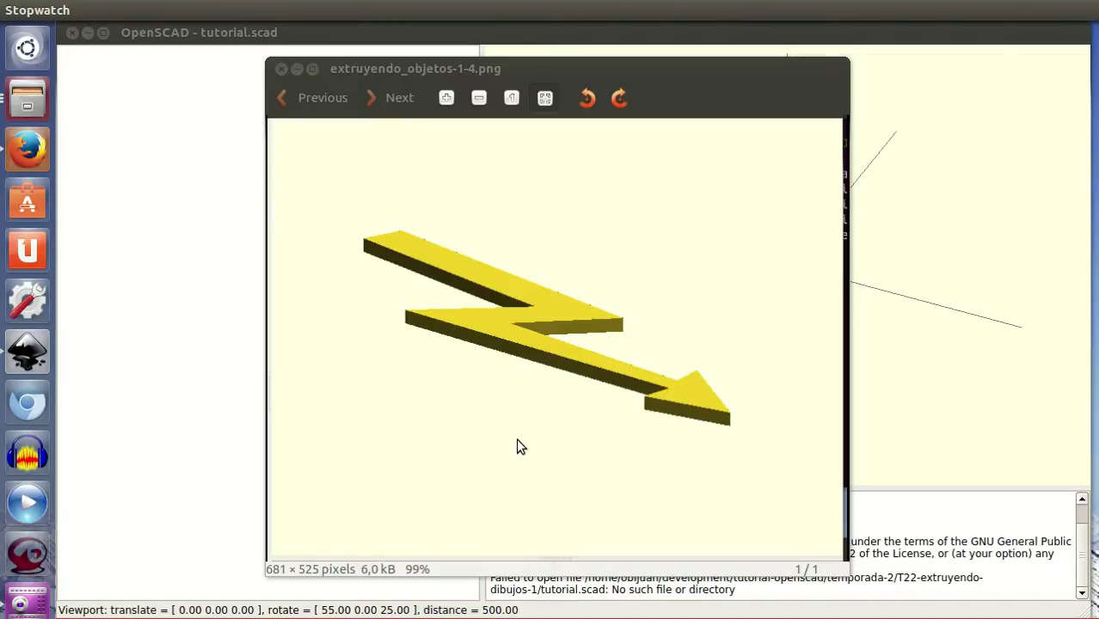
Start a blank Inkscape document, then bring up the inkscape.org website in Firefox
{"action": "left_click", "coordinate": [28, 355]}
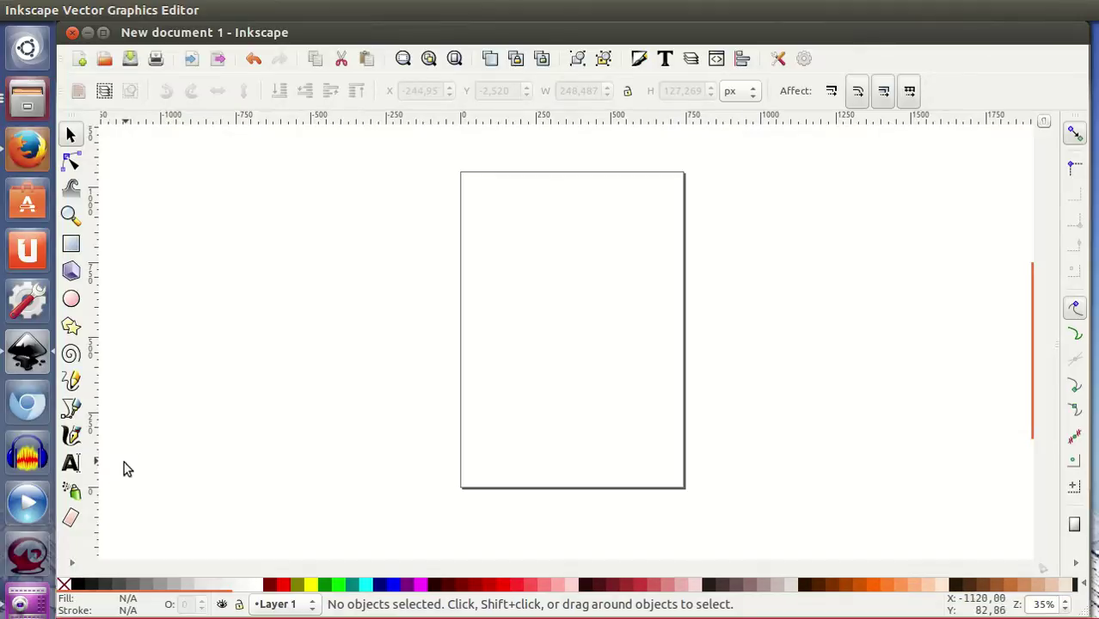
{"action": "left_click", "coordinate": [28, 148]}
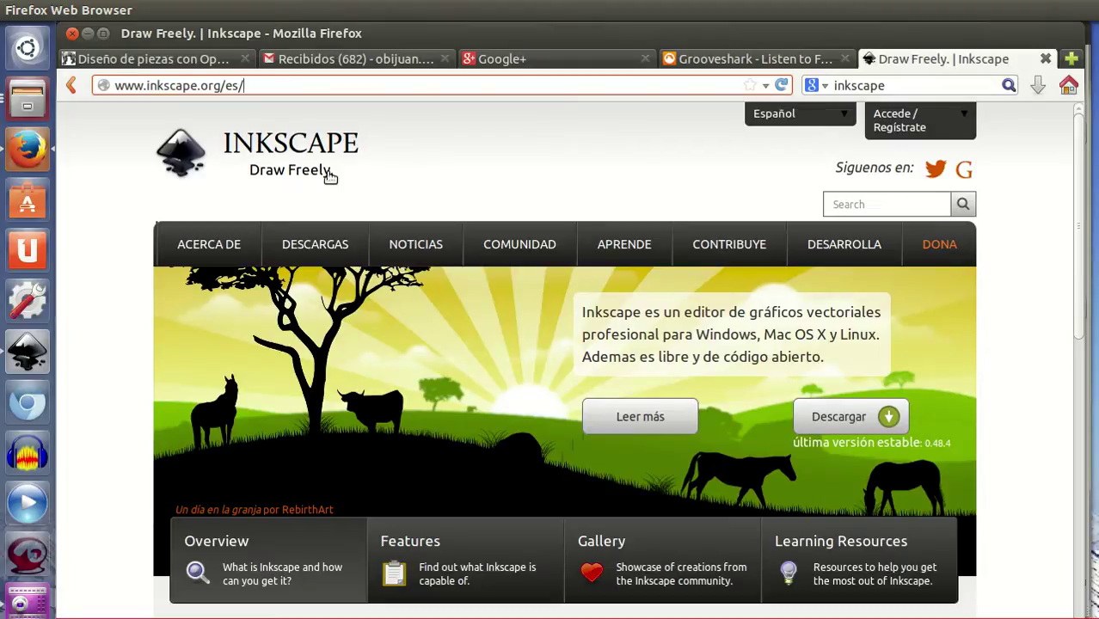
Bring the blank New document 1 window in Inkscape back to the front
{"action": "left_click", "coordinate": [27, 353]}
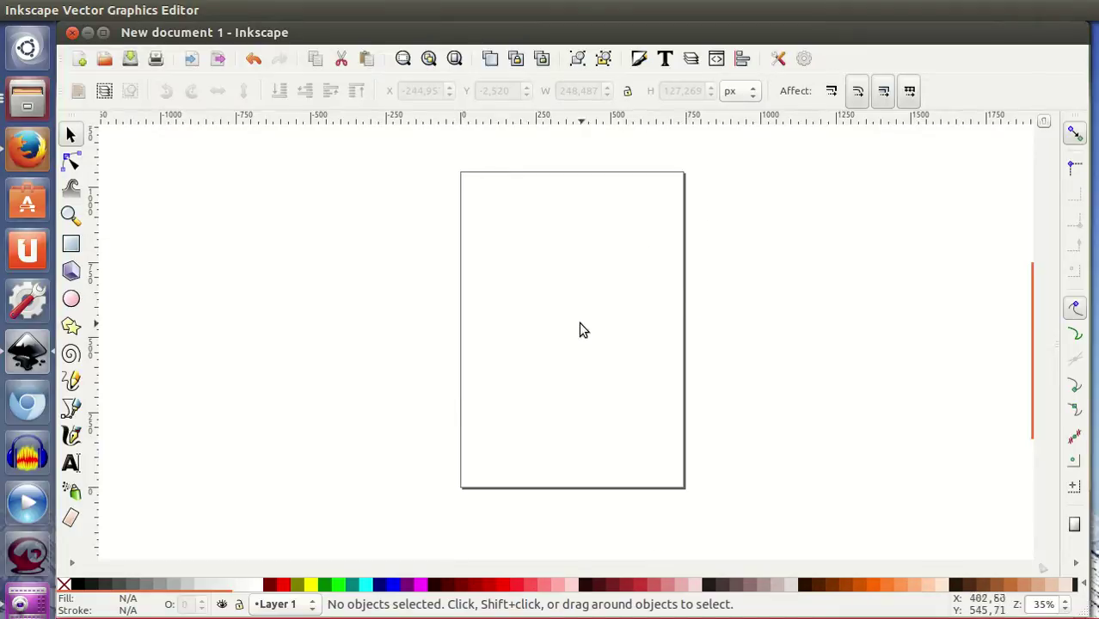
Zoom the empty page to about 99%, recentre it, and select the Bézier pen tool
{"action": "scroll", "coordinate": [548, 379], "scroll_direction": "up", "scroll_amount": 1, "text": "ctrl"}
{"action": "scroll", "coordinate": [551, 379], "scroll_direction": "up", "scroll_amount": 1, "text": "ctrl"}
{"action": "scroll", "coordinate": [550, 379], "scroll_direction": "up", "scroll_amount": 1, "text": "ctrl"}
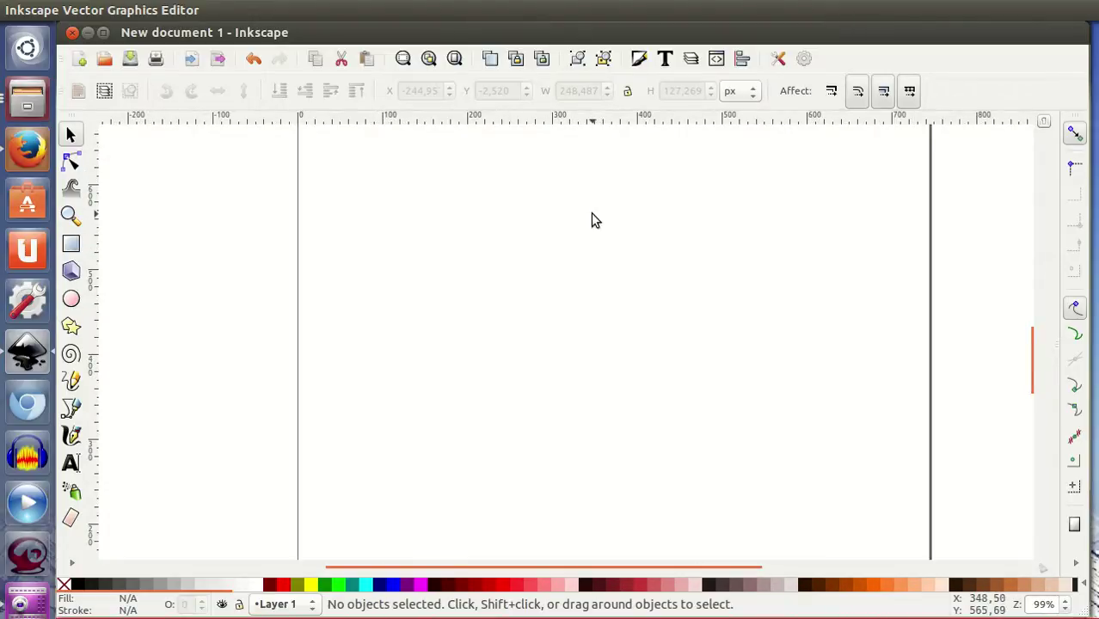
{"action": "mouse_move", "coordinate": [590, 201]}
{"action": "middle_mouse_down"}
{"action": "mouse_move", "coordinate": [659, 379]}
{"action": "mouse_move", "coordinate": [547, 234]}
{"action": "middle_mouse_up"}
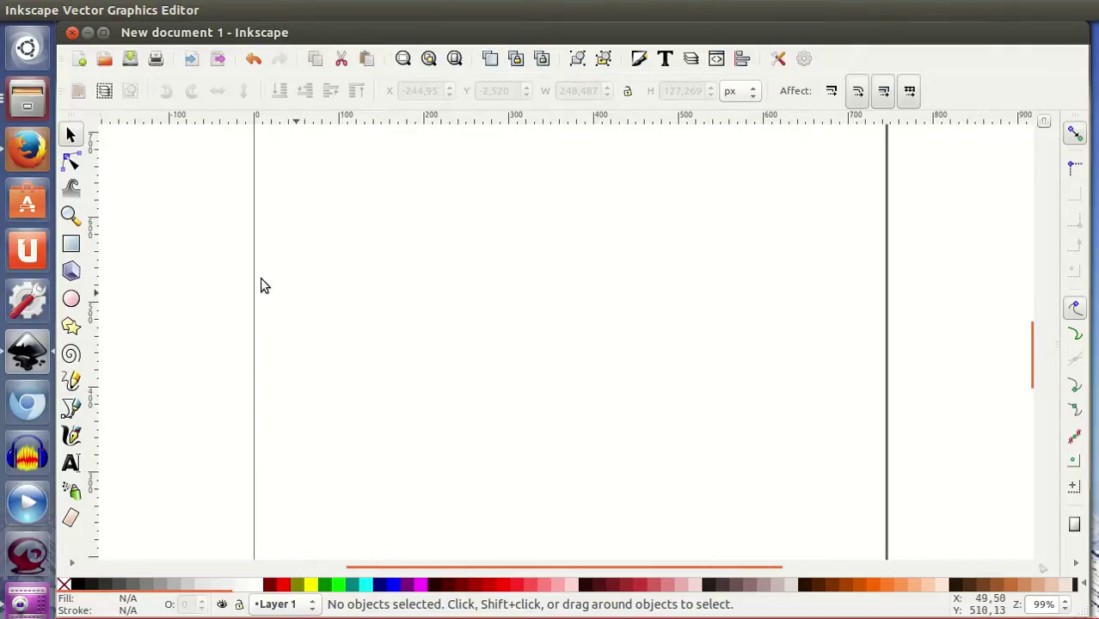
{"action": "left_click", "coordinate": [70, 410]}
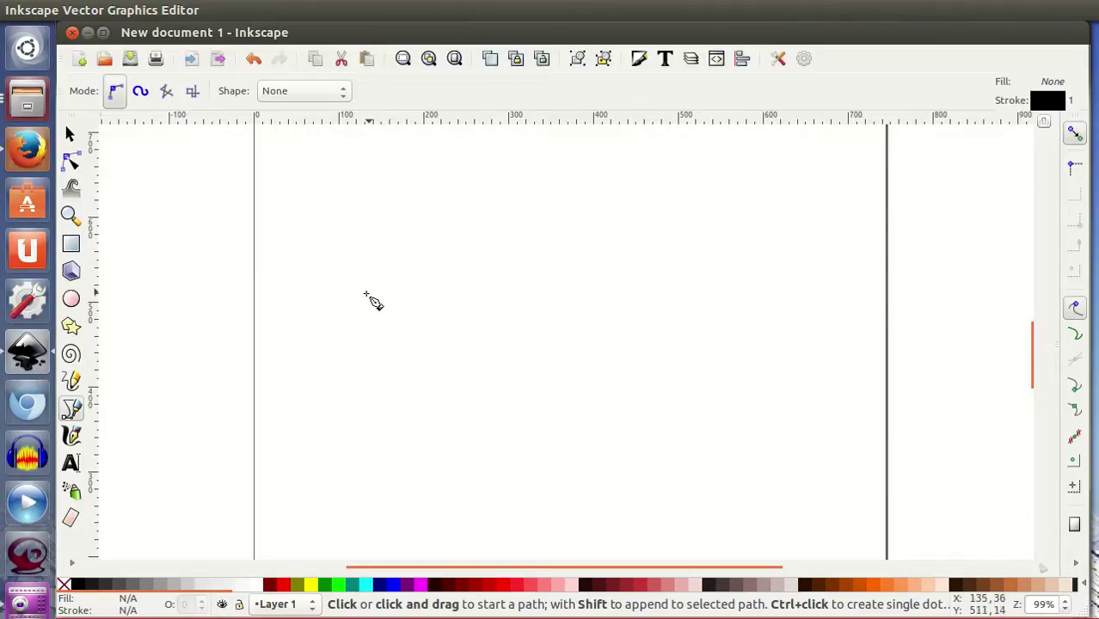
Draw the closed zigzag lightning-bolt arrow outline corner by corner, then show its nodes
{"action": "left_click", "coordinate": [365, 295]}
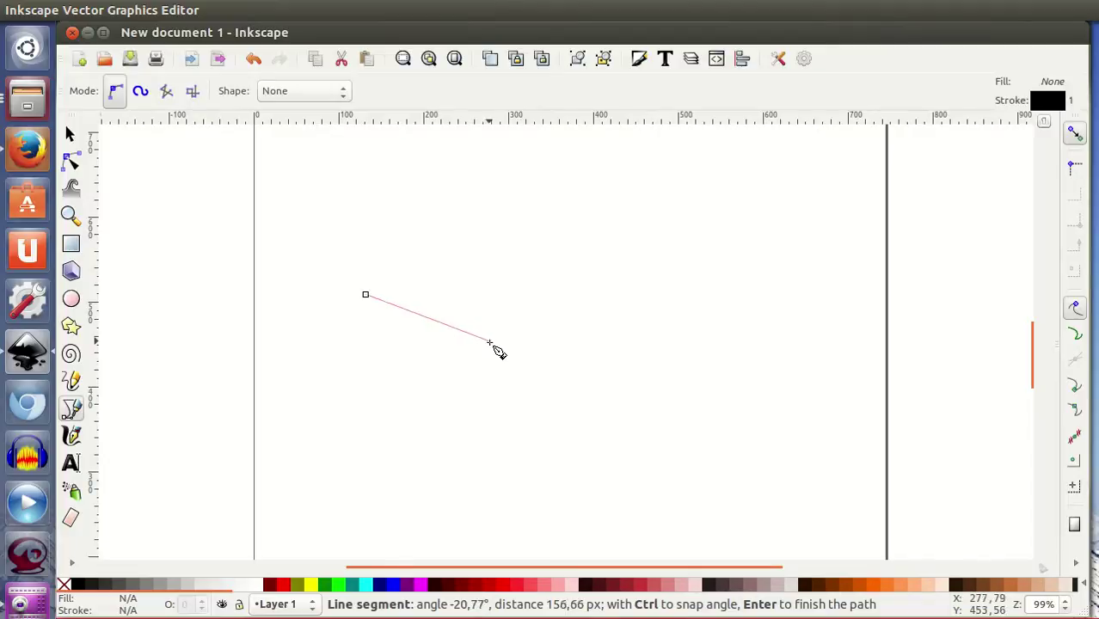
{"action": "left_click", "coordinate": [484, 348]}
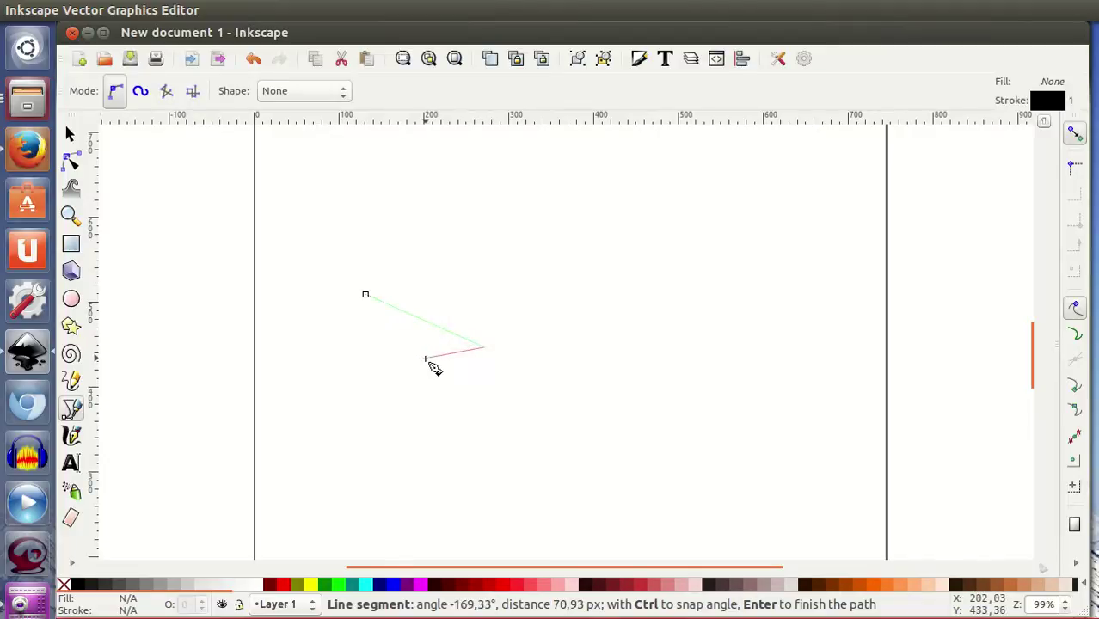
{"action": "left_click", "coordinate": [425, 358]}
{"action": "left_click", "coordinate": [543, 401]}
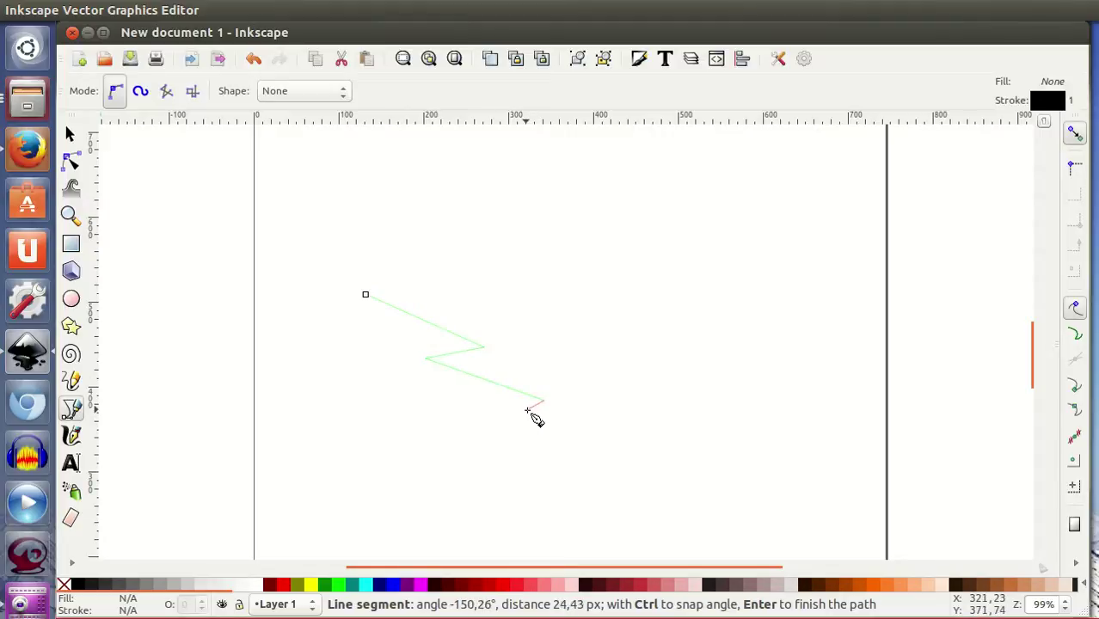
{"action": "left_click", "coordinate": [572, 410]}
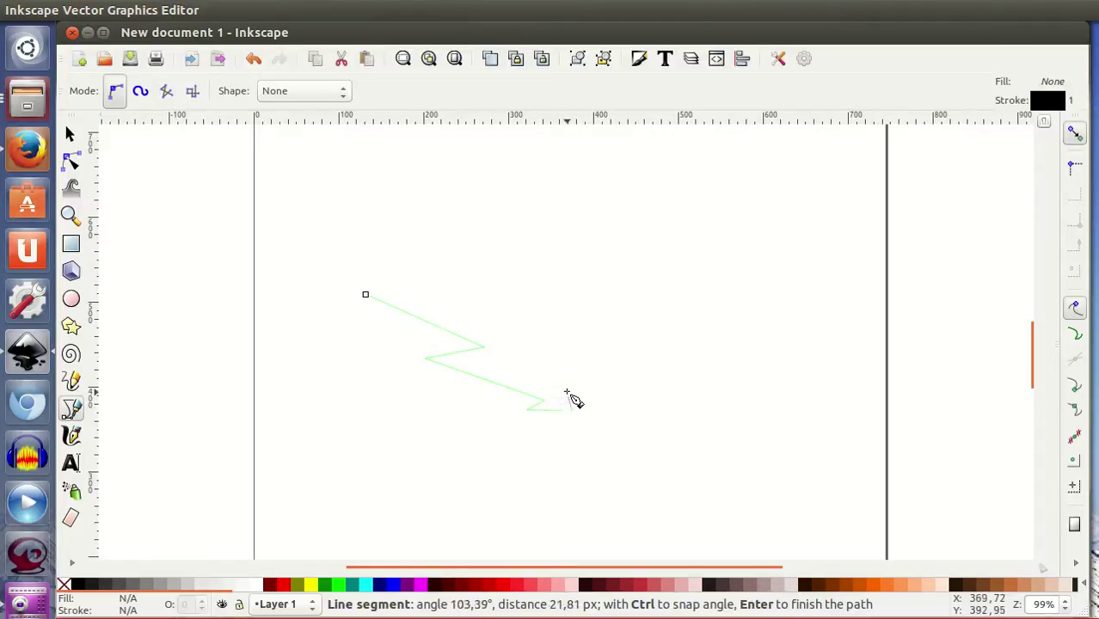
{"action": "left_click", "coordinate": [558, 384]}
{"action": "left_click", "coordinate": [545, 392]}
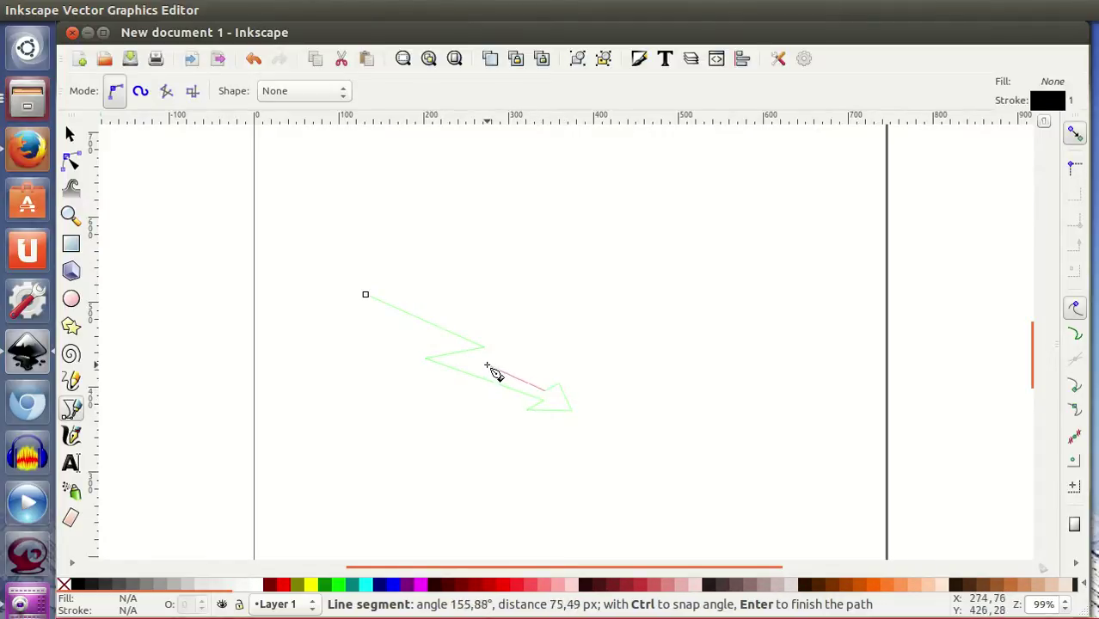
{"action": "left_click", "coordinate": [483, 361]}
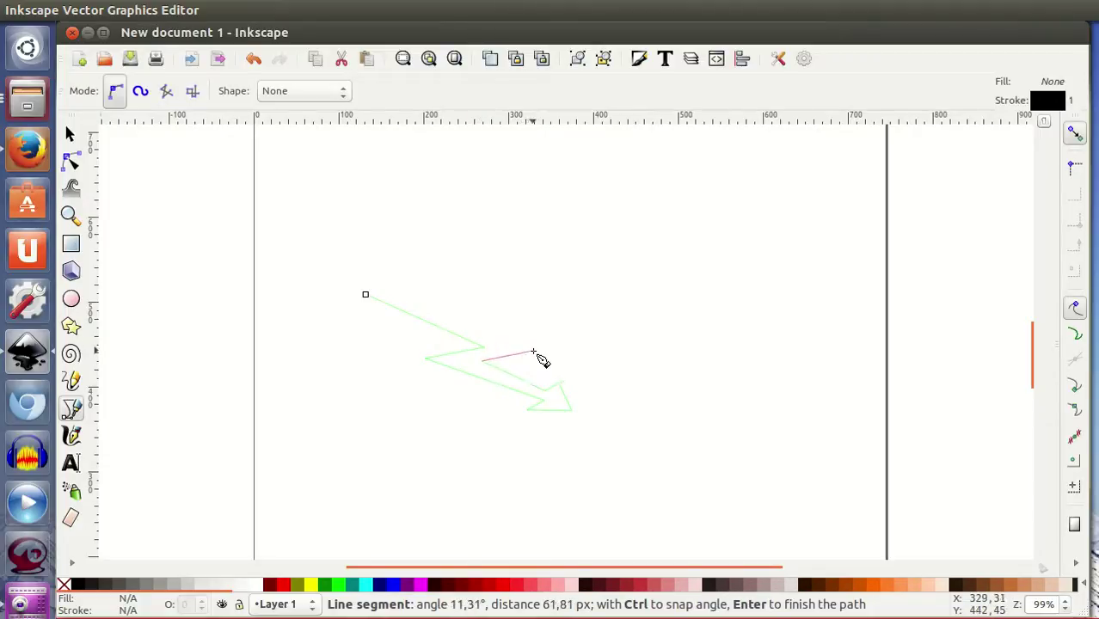
{"action": "left_click", "coordinate": [535, 348]}
{"action": "left_click", "coordinate": [392, 285]}
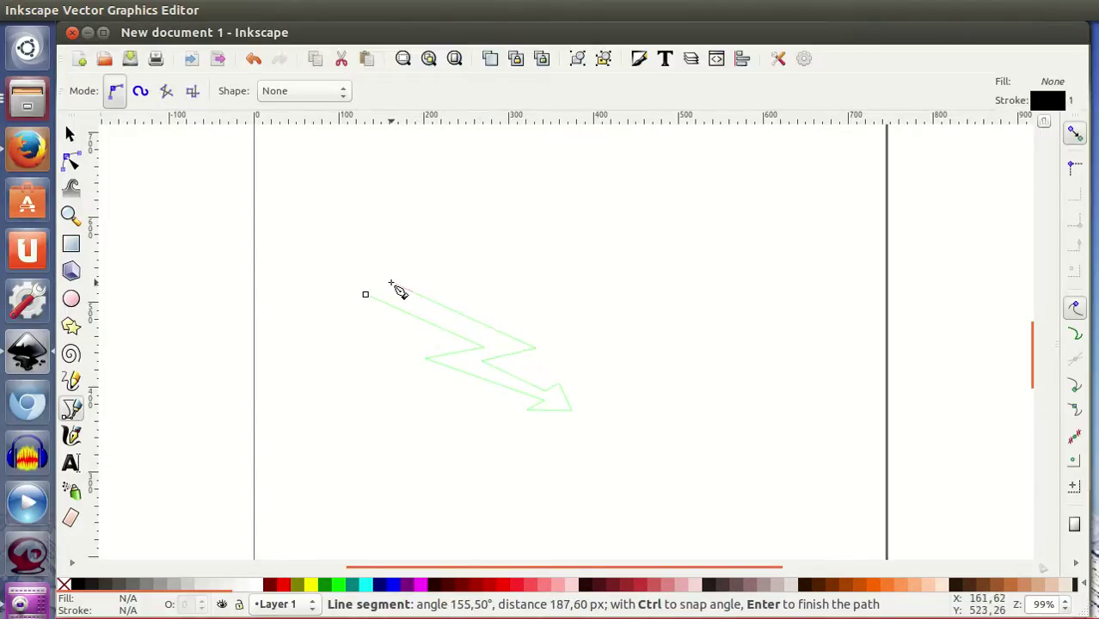
{"action": "left_click", "coordinate": [364, 295]}
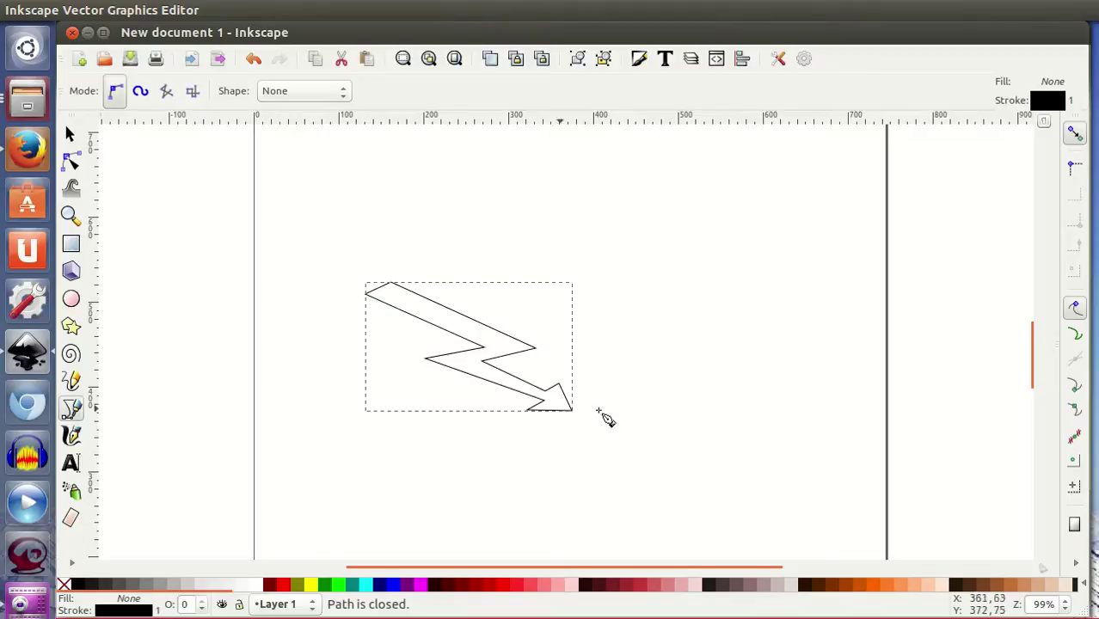
{"action": "left_click", "coordinate": [74, 163]}
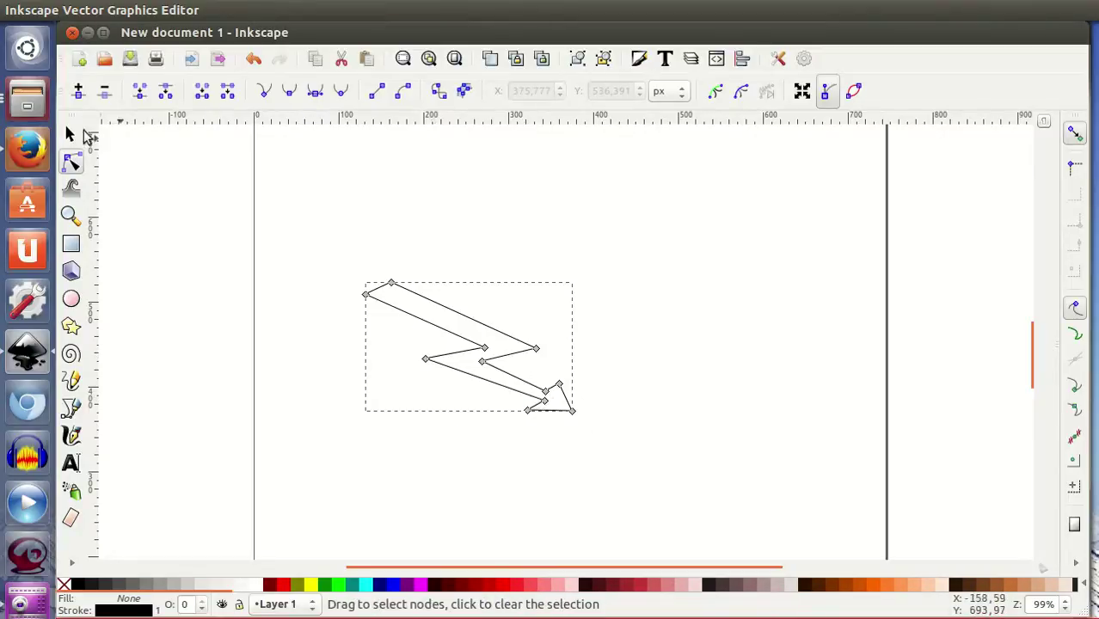
Reposition the inner zigzag, top-left and arrowhead nodes, then deselect the arrow path
{"action": "mouse_move", "coordinate": [425, 358]}
{"action": "left_mouse_down"}
{"action": "mouse_move", "coordinate": [478, 344]}
{"action": "mouse_move", "coordinate": [488, 363]}
{"action": "mouse_move", "coordinate": [544, 344]}
{"action": "left_mouse_up"}
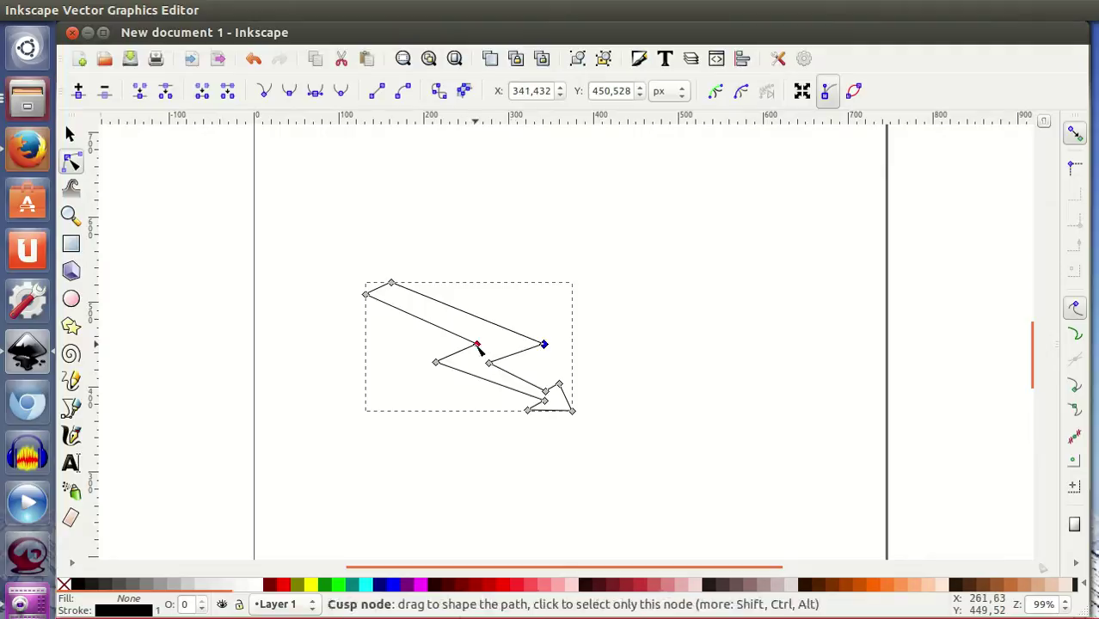
{"action": "left_click_drag", "start_coordinate": [477, 345], "coordinate": [497, 342]}
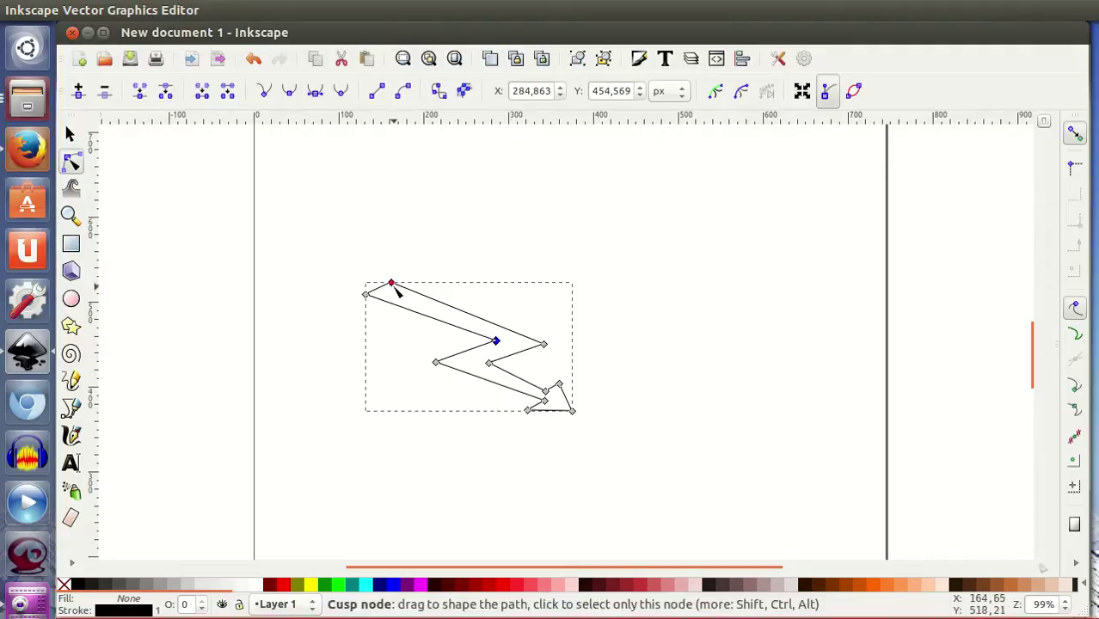
{"action": "left_click_drag", "start_coordinate": [392, 284], "coordinate": [388, 281]}
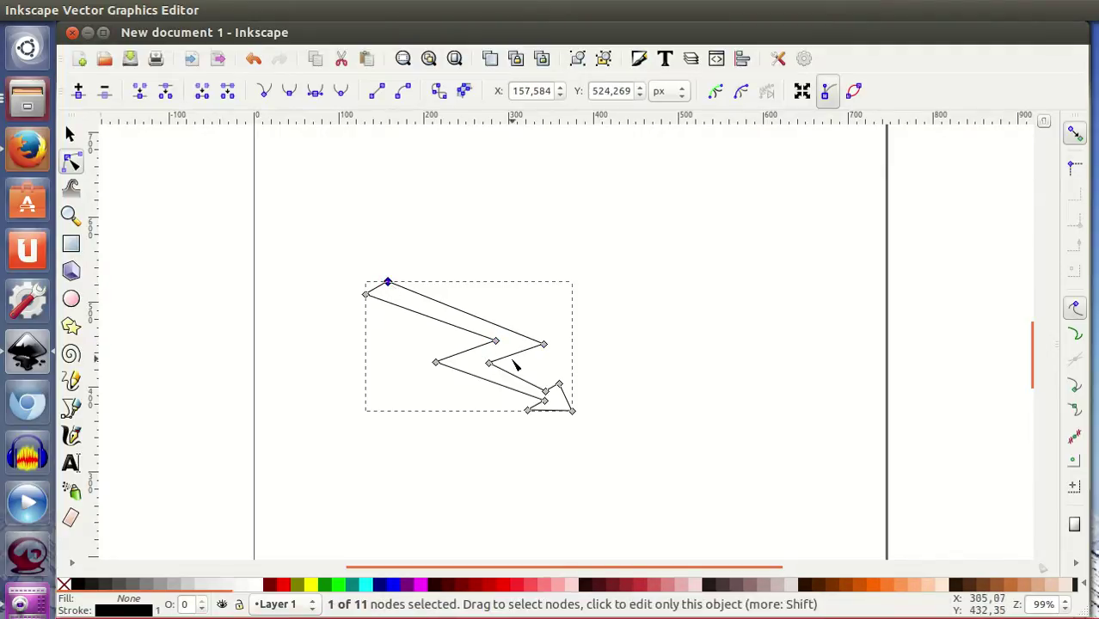
{"action": "left_click_drag", "start_coordinate": [491, 363], "coordinate": [485, 367]}
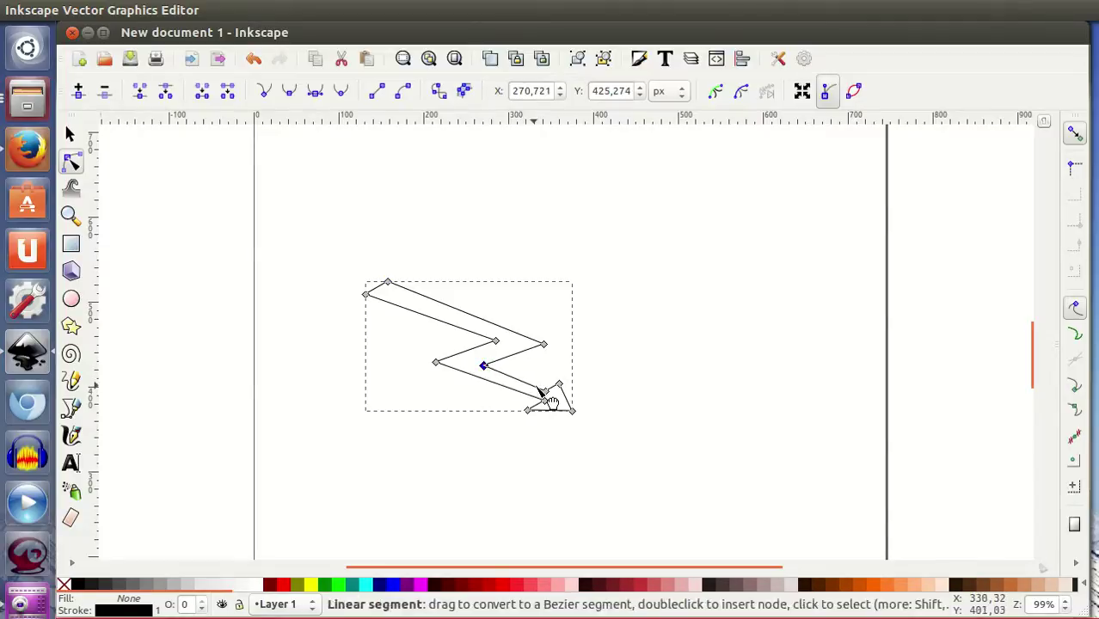
{"action": "left_click_drag", "start_coordinate": [559, 385], "coordinate": [524, 412]}
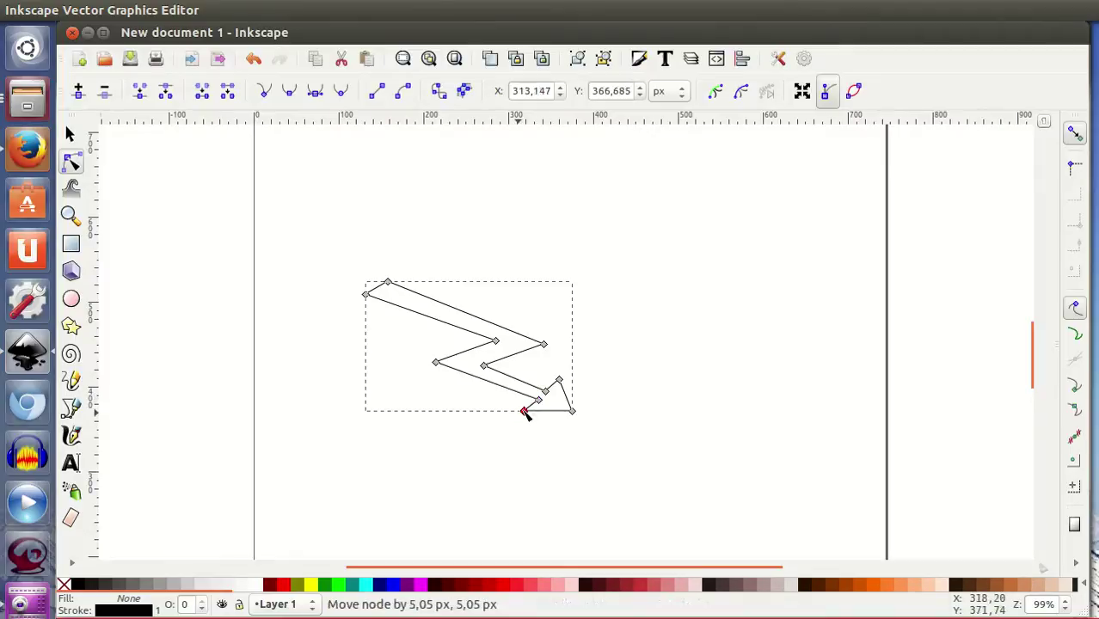
{"action": "left_click", "coordinate": [70, 134]}
{"action": "left_click", "coordinate": [522, 203]}
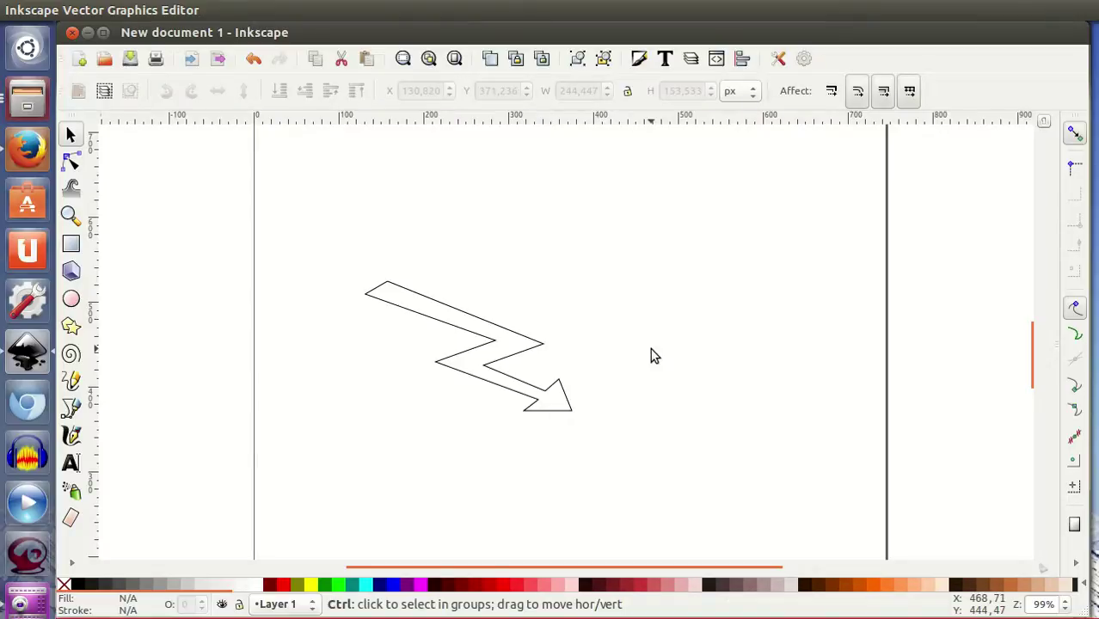
Move the arrow outline off the page to the lower left and open Document Properties
{"action": "scroll", "coordinate": [651, 355], "scroll_direction": "down", "scroll_amount": 3, "text": "ctrl"}
{"action": "left_click", "coordinate": [595, 359]}
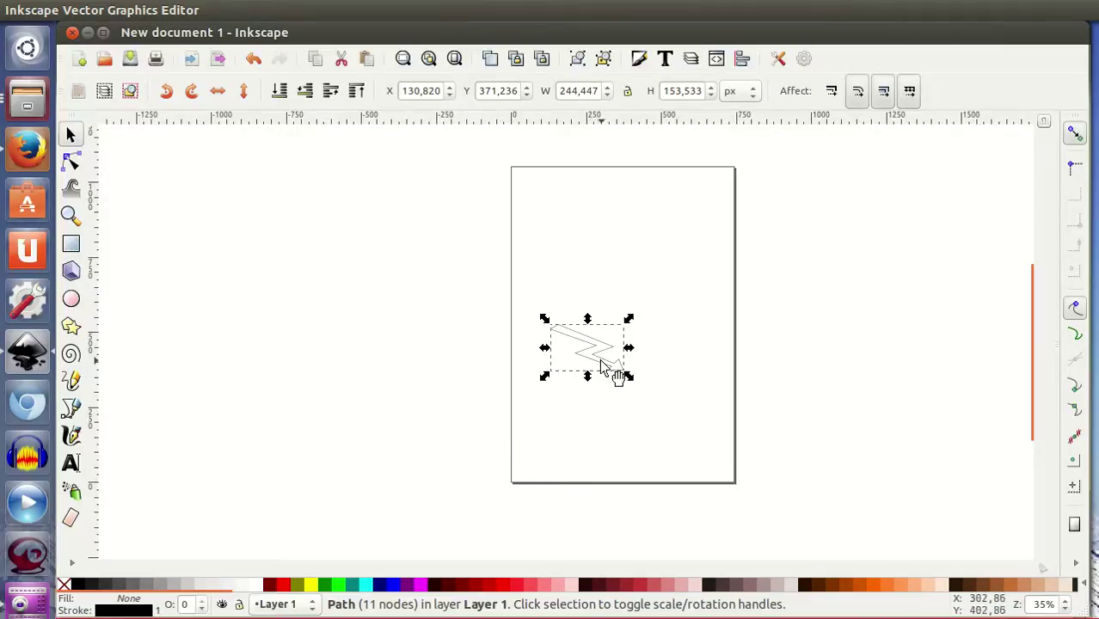
{"action": "mouse_move", "coordinate": [602, 363]}
{"action": "left_mouse_down"}
{"action": "mouse_move", "coordinate": [464, 438]}
{"action": "mouse_move", "coordinate": [479, 468]}
{"action": "left_mouse_up"}
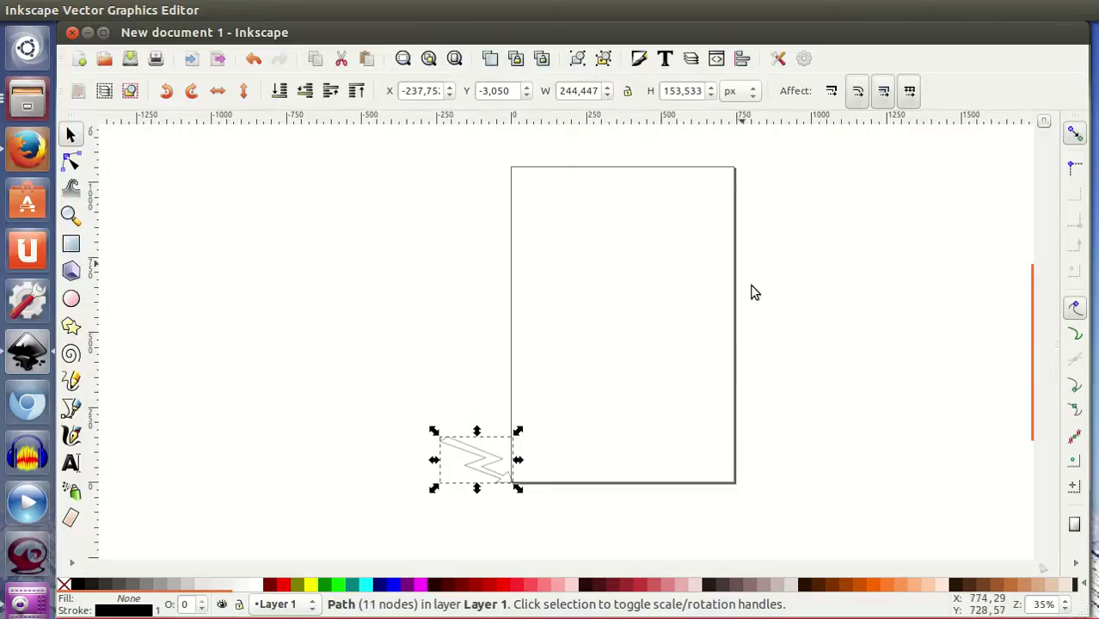
{"action": "left_click", "coordinate": [803, 58]}
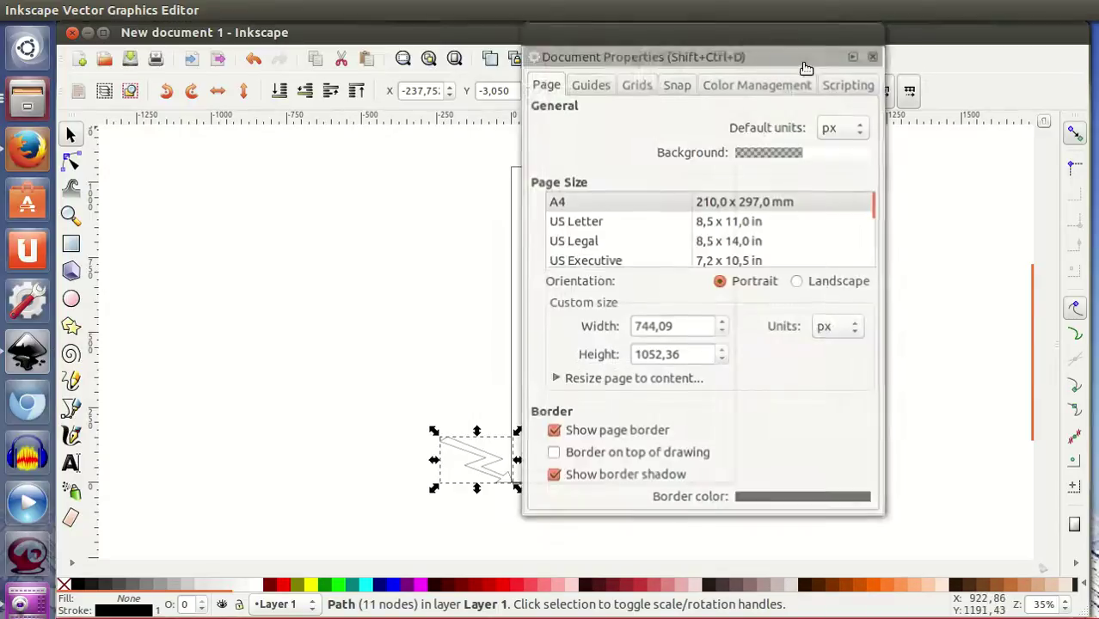
Turn off Show page border, close Document Properties, deselect, and zoom in on the arrow
{"action": "left_click", "coordinate": [553, 434]}
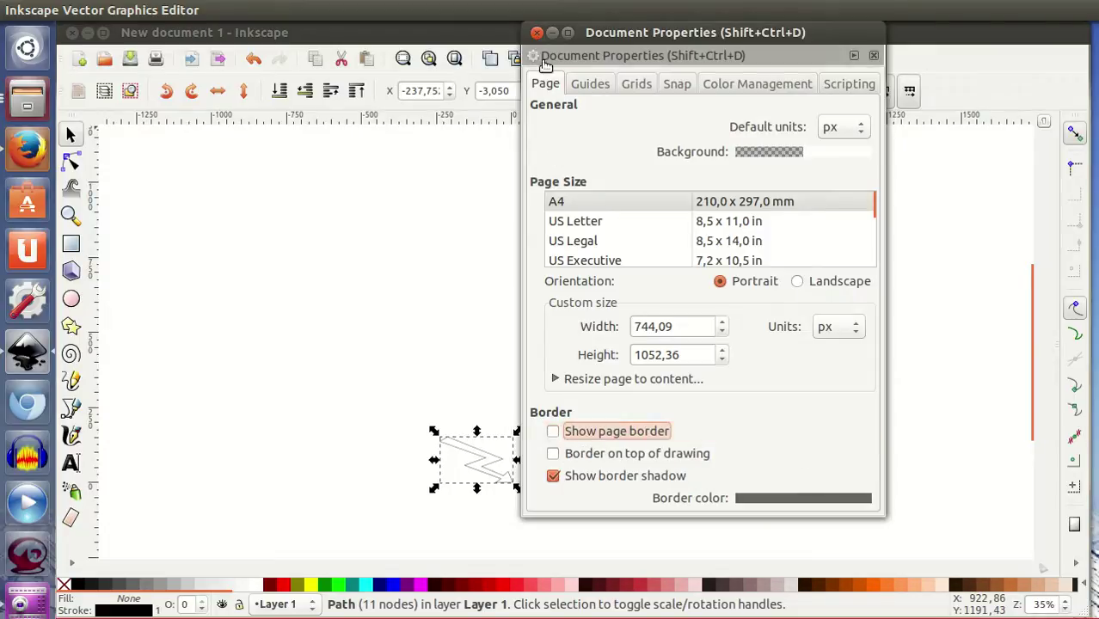
{"action": "left_click", "coordinate": [537, 32]}
{"action": "left_click", "coordinate": [649, 411]}
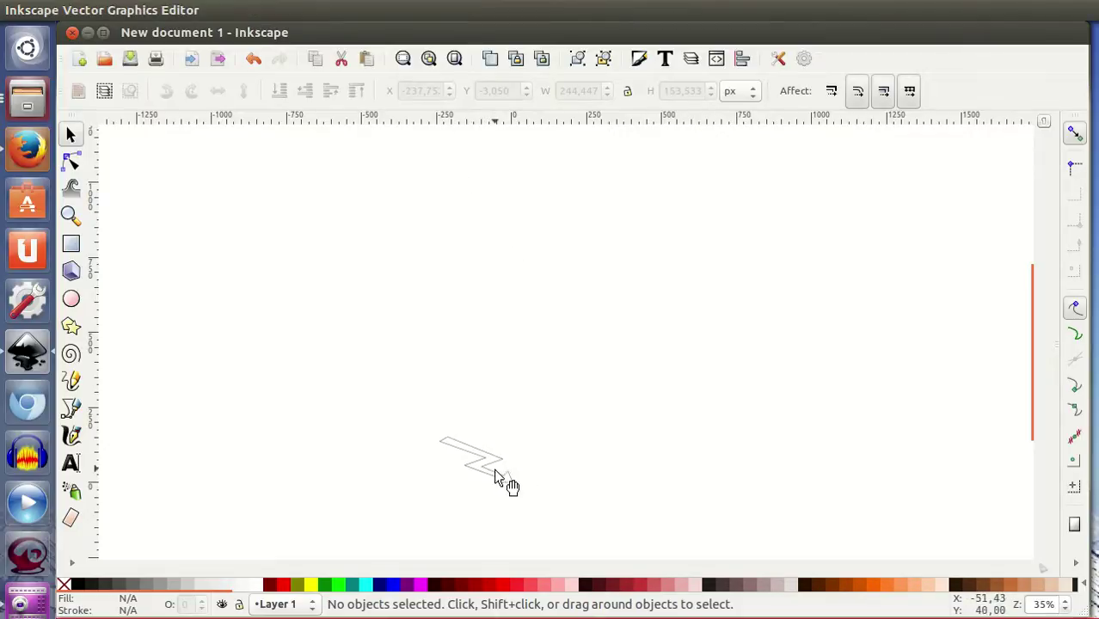
{"action": "scroll", "coordinate": [536, 469], "scroll_direction": "up", "scroll_amount": 2, "text": "ctrl"}
{"action": "mouse_move", "coordinate": [534, 468]}
{"action": "middle_mouse_down"}
{"action": "mouse_move", "coordinate": [649, 309]}
{"action": "mouse_move", "coordinate": [675, 363]}
{"action": "middle_mouse_up"}
{"action": "scroll", "coordinate": [650, 309], "scroll_direction": "up", "scroll_amount": 3, "text": "ctrl"}
{"action": "scroll", "coordinate": [649, 314], "scroll_direction": "down", "scroll_amount": 1, "text": "ctrl"}
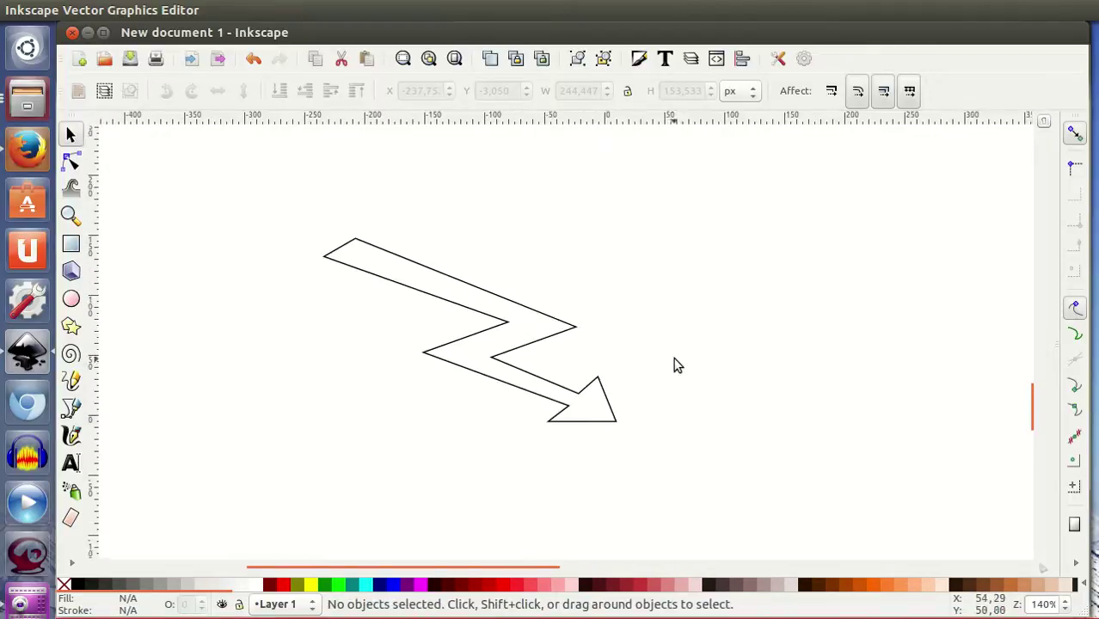
Save the drawing as flecha2.dxf in Desktop Cutting Plotter (AutoCAD DXF R14) format
{"action": "left_click", "coordinate": [72, 12]}
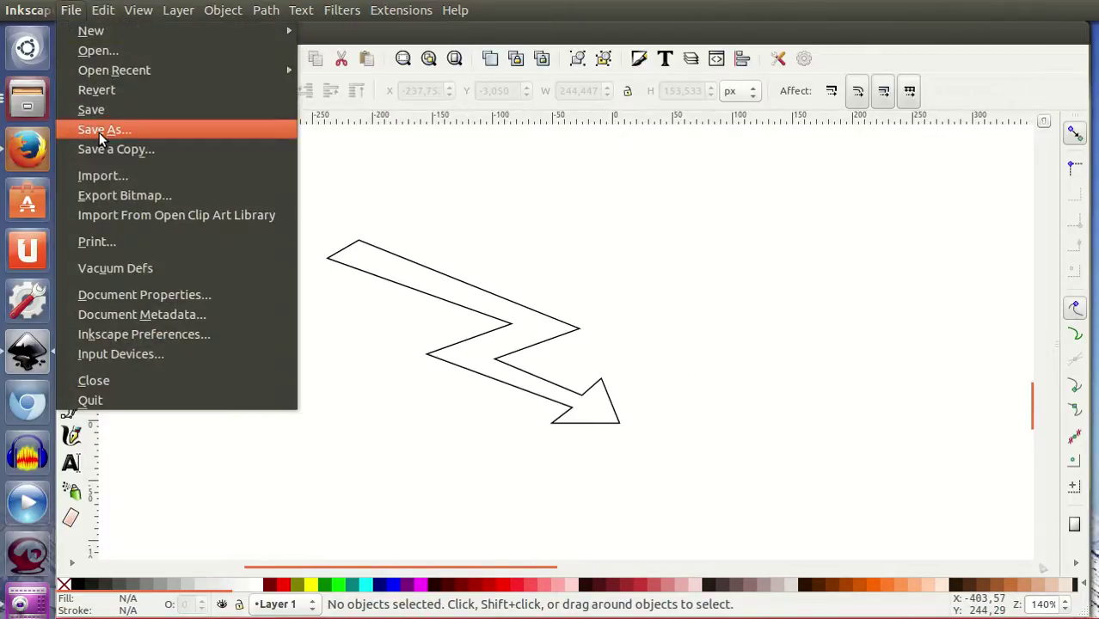
{"action": "left_click", "coordinate": [100, 132]}
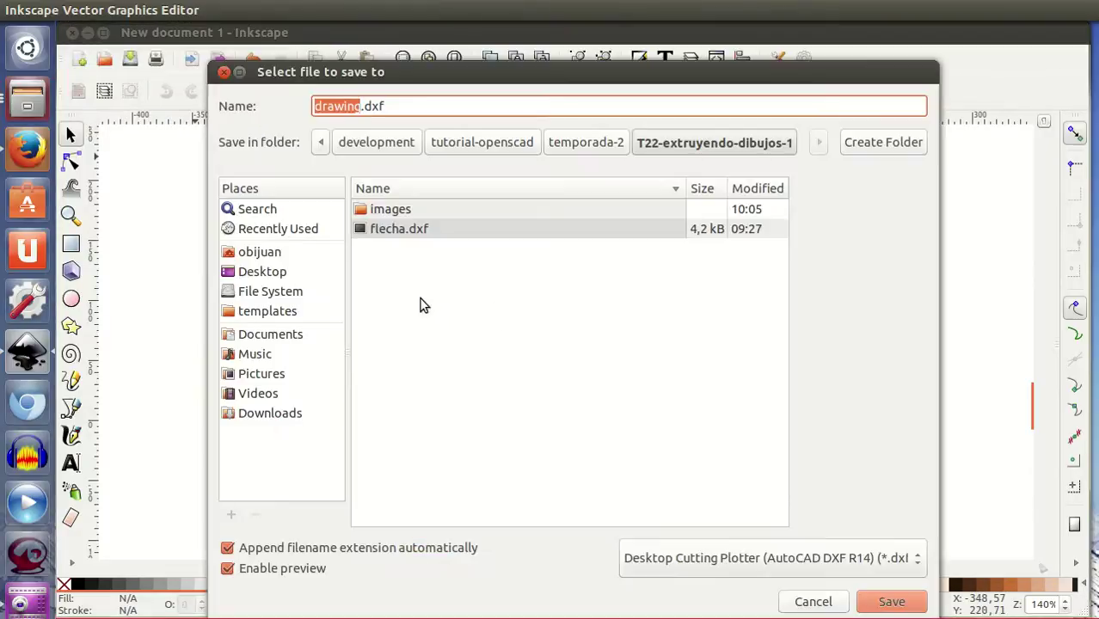
{"action": "left_click", "coordinate": [393, 228]}
{"action": "left_click", "coordinate": [349, 106]}
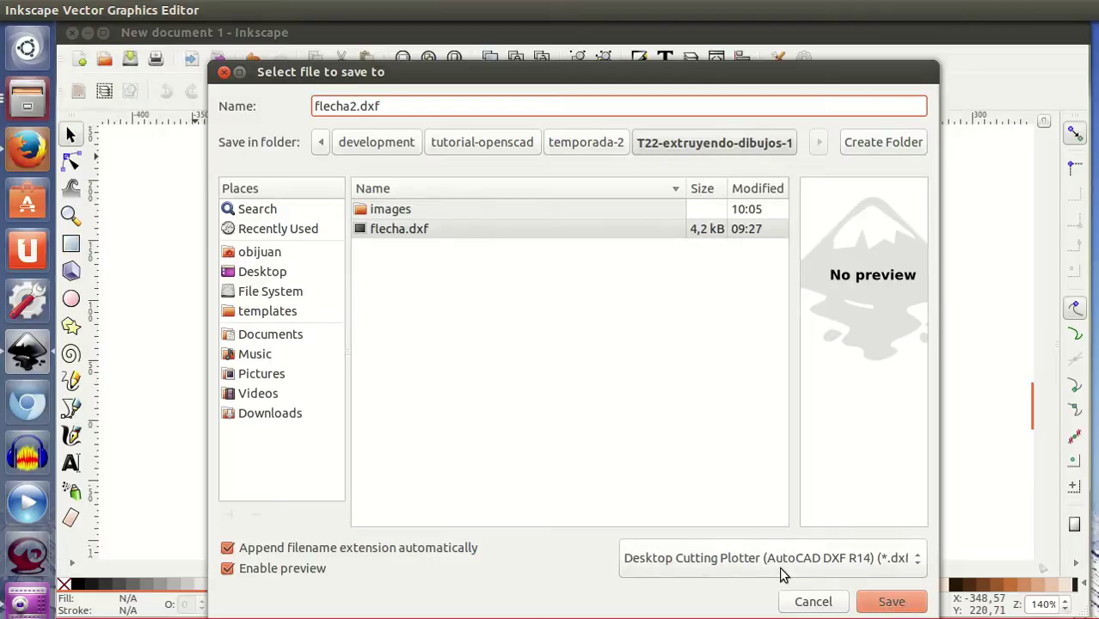
{"action": "left_click", "coordinate": [723, 563]}
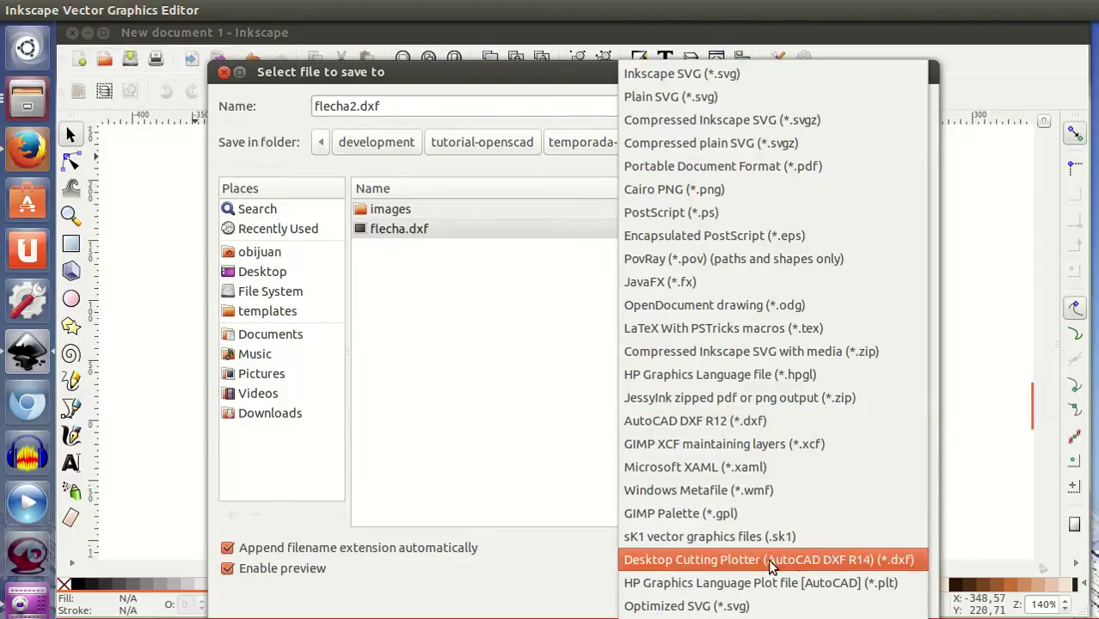
{"action": "left_click", "coordinate": [860, 559]}
{"action": "left_click", "coordinate": [894, 604]}
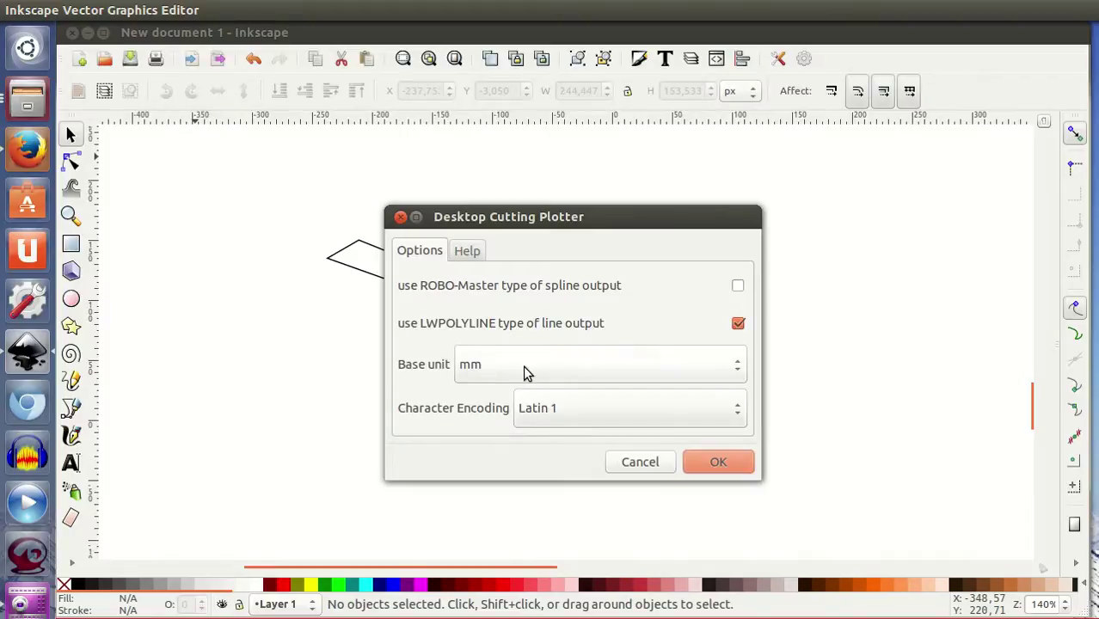
Keep mm as the base unit in the DXF output options and confirm
{"action": "left_click", "coordinate": [523, 365]}
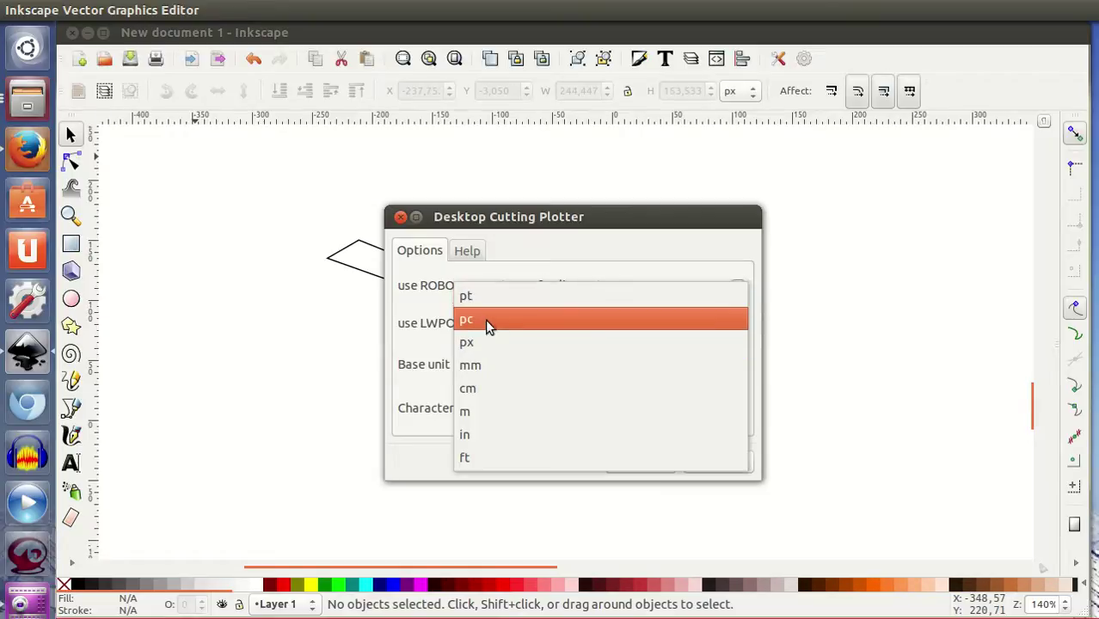
{"action": "left_click", "coordinate": [483, 368]}
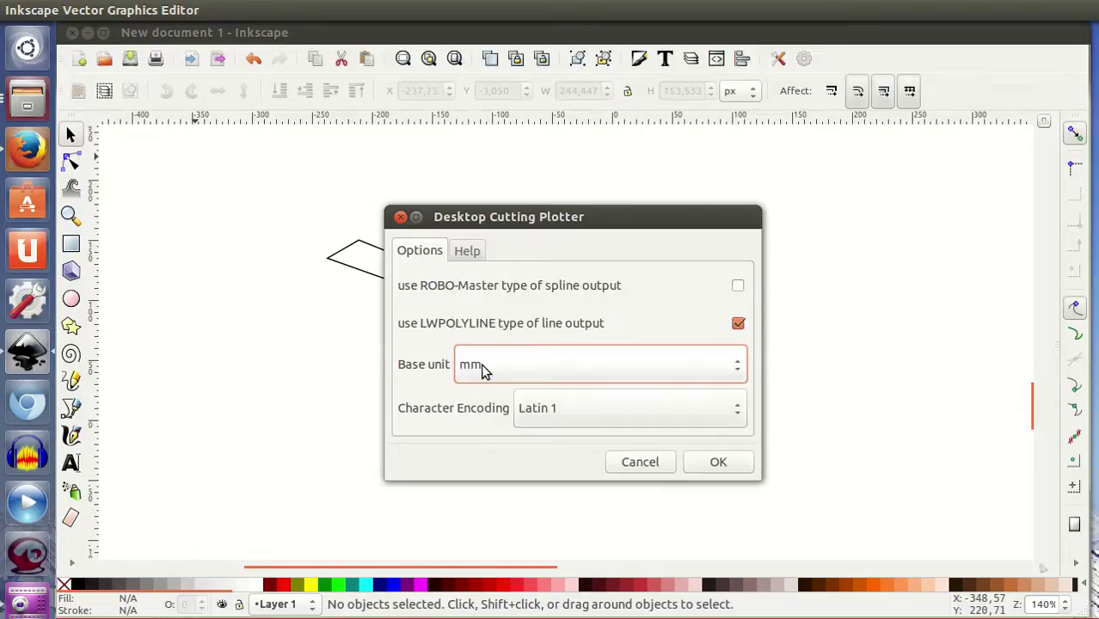
{"action": "left_click", "coordinate": [720, 461]}
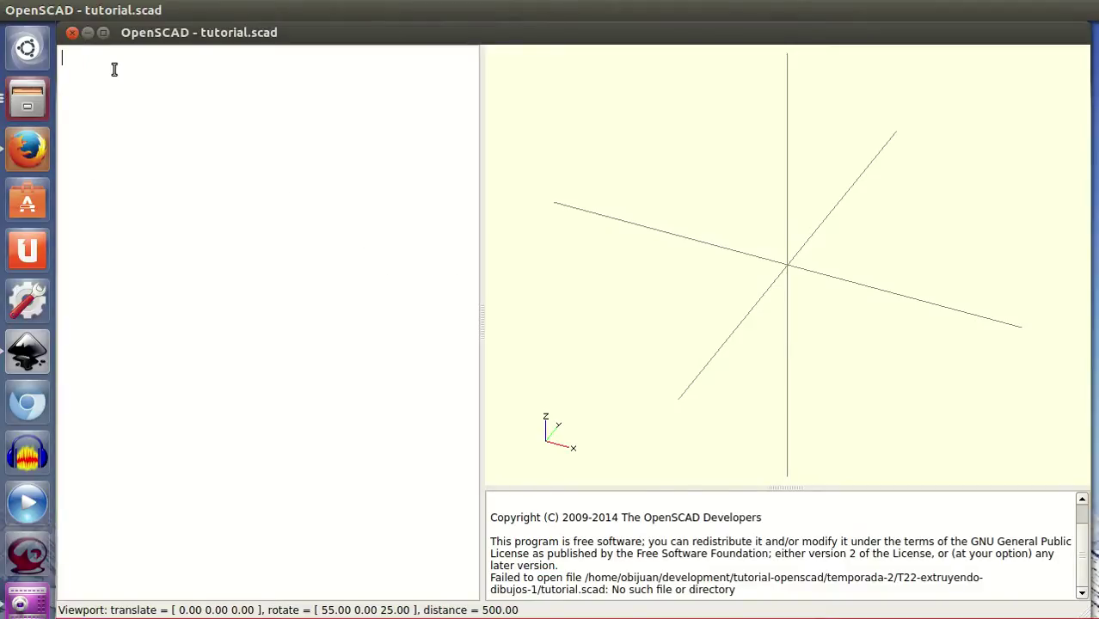
Enter import ("flecha2.dxf"); in tutorial.scad and preview the arrow from another angle
{"action": "type", "text": "import (\"flecha2.dxf\");"}
{"action": "key", "text": "F5"}
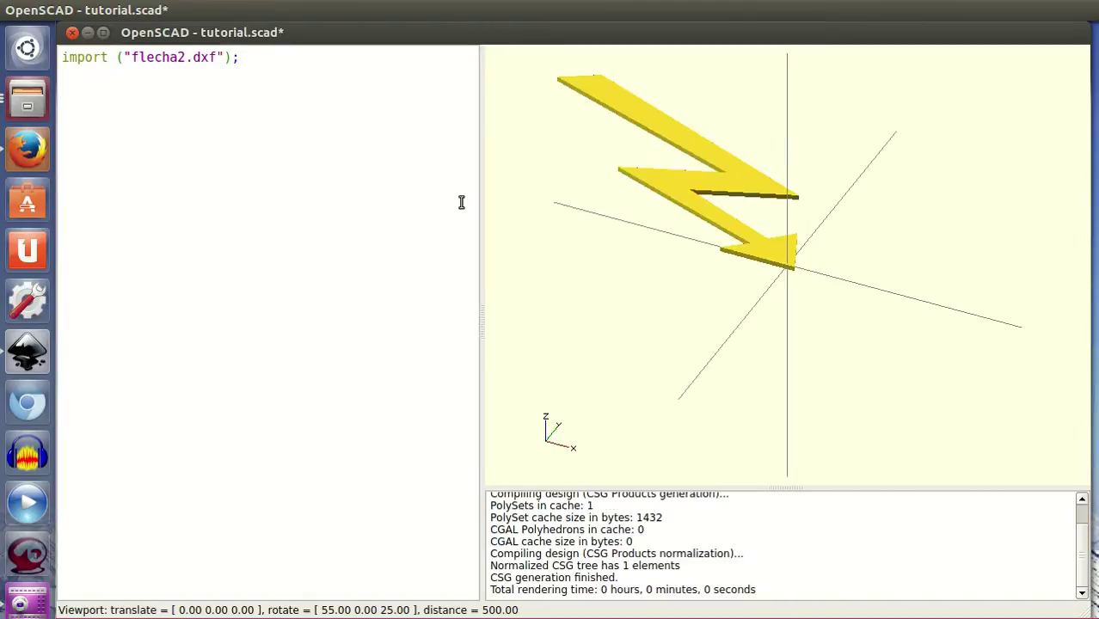
{"action": "scroll", "coordinate": [698, 301], "scroll_direction": "down", "scroll_amount": 1}
{"action": "scroll", "coordinate": [703, 304], "scroll_direction": "down", "scroll_amount": 1}
{"action": "right_click_drag", "start_coordinate": [703, 304], "coordinate": [700, 326]}
{"action": "mouse_move", "coordinate": [699, 326]}
{"action": "left_mouse_down"}
{"action": "mouse_move", "coordinate": [687, 343]}
{"action": "mouse_move", "coordinate": [729, 319]}
{"action": "mouse_move", "coordinate": [742, 336]}
{"action": "mouse_move", "coordinate": [727, 339]}
{"action": "left_mouse_up"}
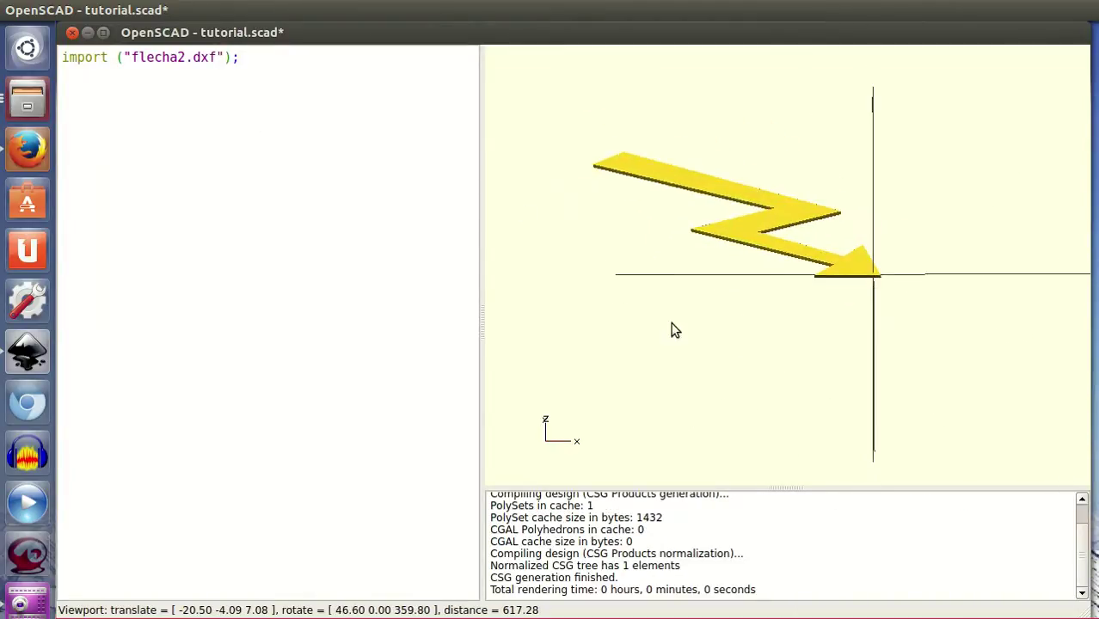
Fully render the flat arrow (15 vertices), view it edge-on, and add a blank line above
{"action": "key", "text": "F6"}
{"action": "mouse_move", "coordinate": [798, 356]}
{"action": "left_mouse_down"}
{"action": "mouse_move", "coordinate": [777, 351]}
{"action": "mouse_move", "coordinate": [771, 305]}
{"action": "mouse_move", "coordinate": [756, 297]}
{"action": "mouse_move", "coordinate": [788, 348]}
{"action": "mouse_move", "coordinate": [768, 354]}
{"action": "left_mouse_up"}
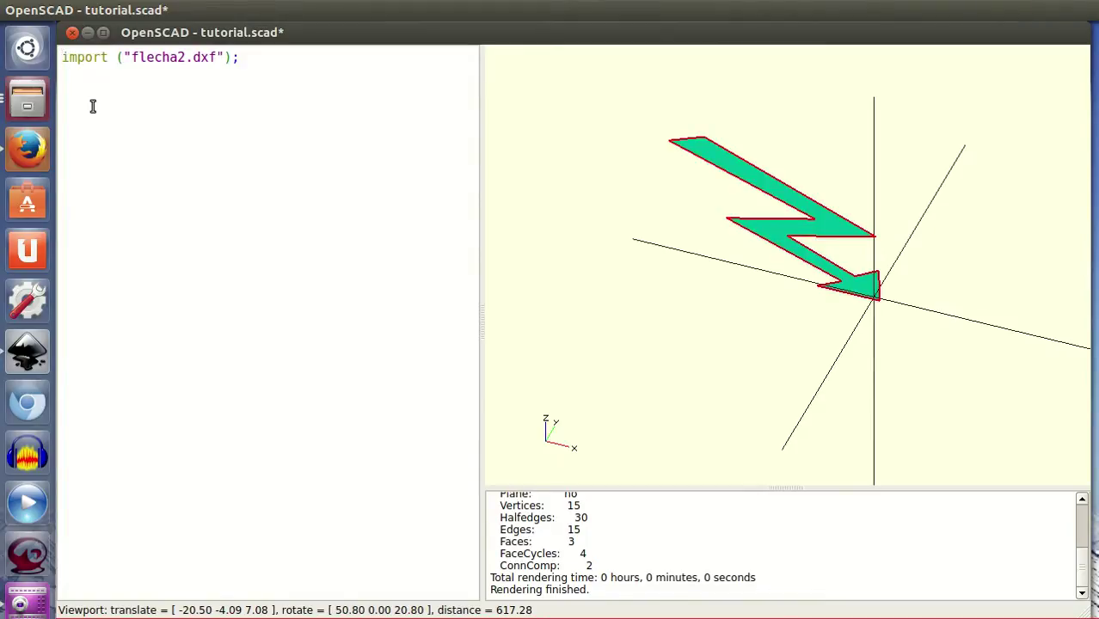
{"action": "key", "text": "Return"}
{"action": "key", "text": "Return"}
Wrap the import line in linear_extrude(height = 10), indenting the import beneath it
{"action": "key", "text": "Up"}
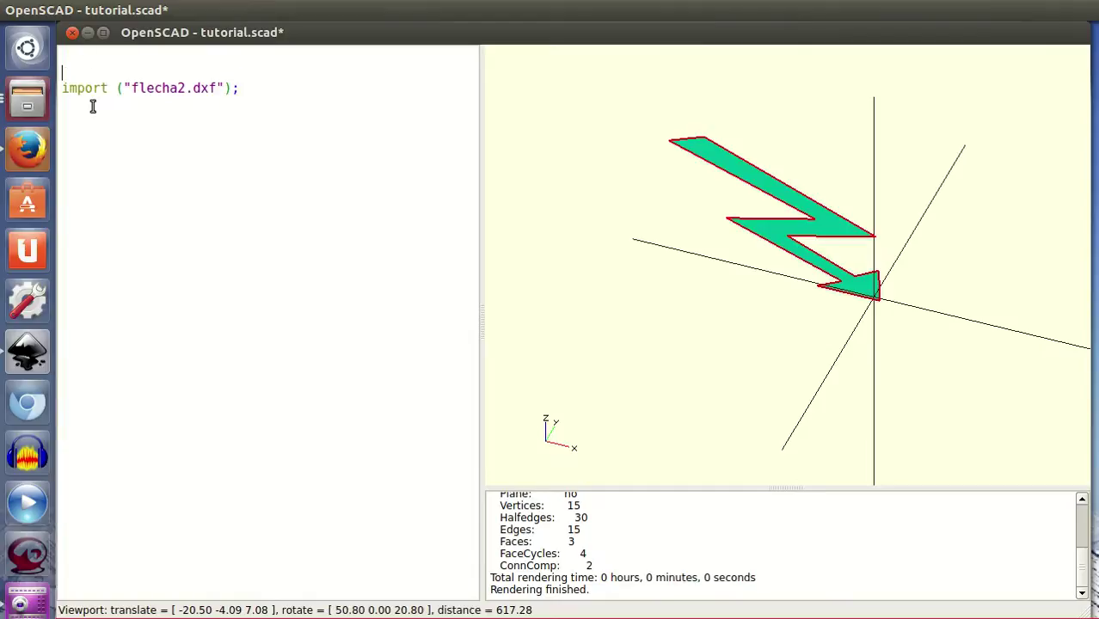
{"action": "type", "text": "linear_extrude("}
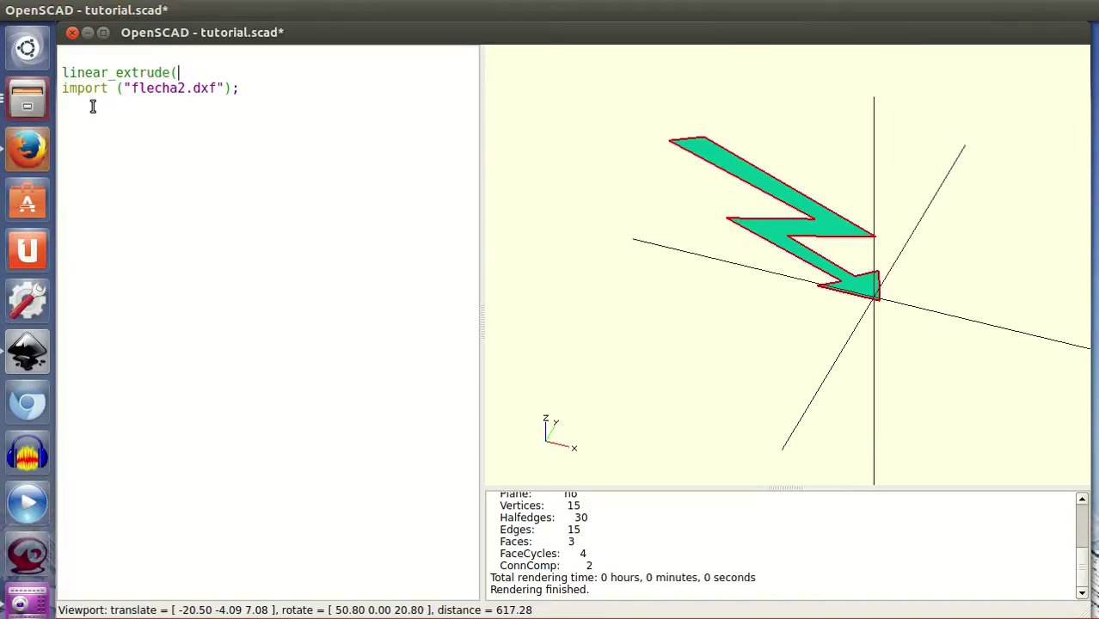
{"action": "type", "text": "height = 10"}
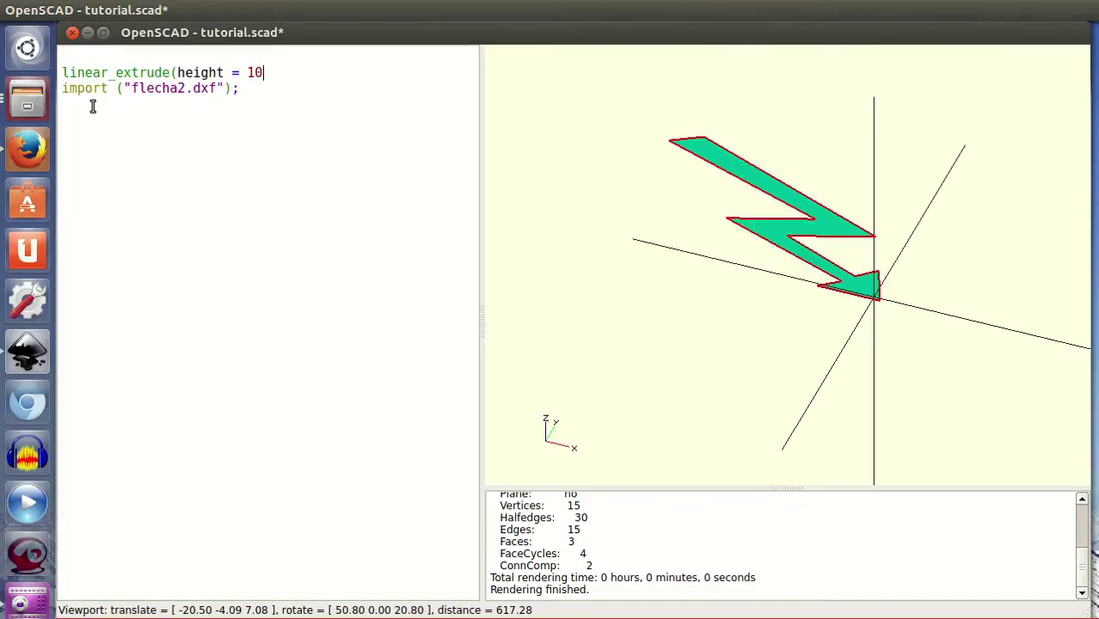
{"action": "type", "text": ")"}
{"action": "key", "text": "Down"}
{"action": "key", "text": "Home"}
Preview the extruded zigzag arrow and orbit the view to inspect the solid's sides
{"action": "key", "text": "F5"}
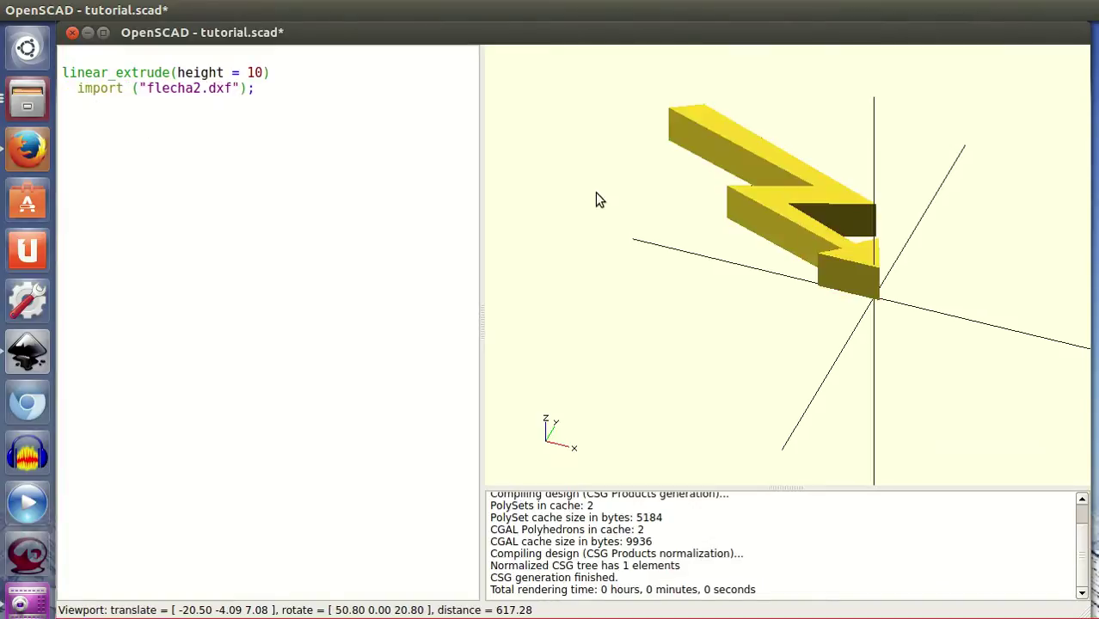
{"action": "scroll", "coordinate": [679, 279], "scroll_direction": "down", "scroll_amount": 2}
{"action": "mouse_move", "coordinate": [679, 279]}
{"action": "left_mouse_down"}
{"action": "mouse_move", "coordinate": [684, 328]}
{"action": "mouse_move", "coordinate": [699, 326]}
{"action": "left_mouse_up"}
{"action": "mouse_move", "coordinate": [699, 325]}
{"action": "right_mouse_down"}
{"action": "mouse_move", "coordinate": [724, 345]}
{"action": "mouse_move", "coordinate": [715, 383]}
{"action": "right_mouse_up"}
{"action": "left_click_drag", "start_coordinate": [719, 384], "coordinate": [712, 355]}
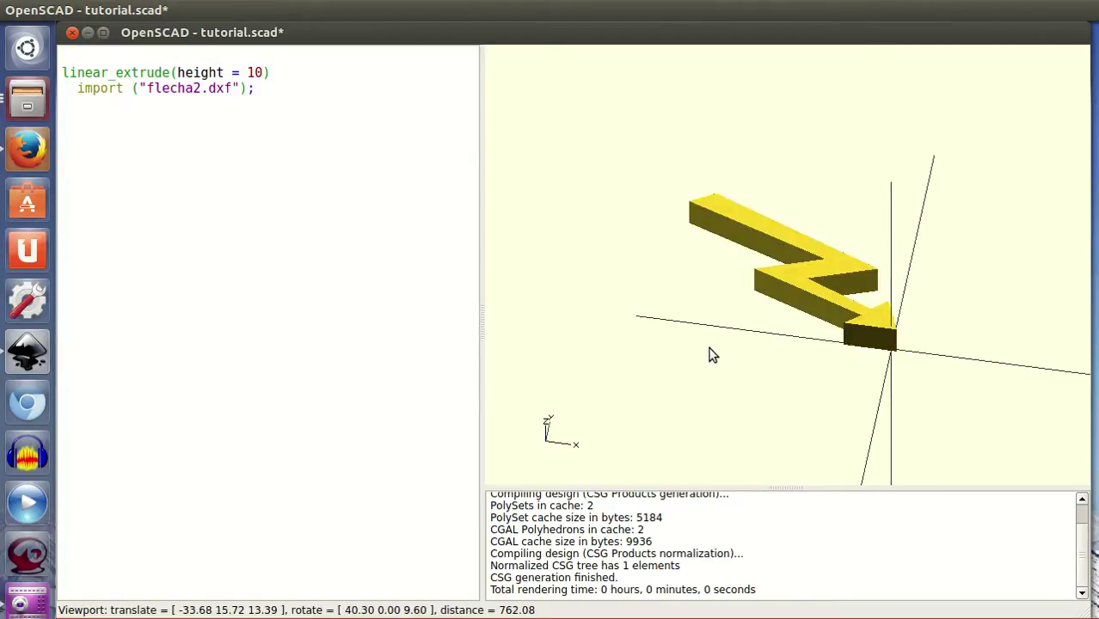